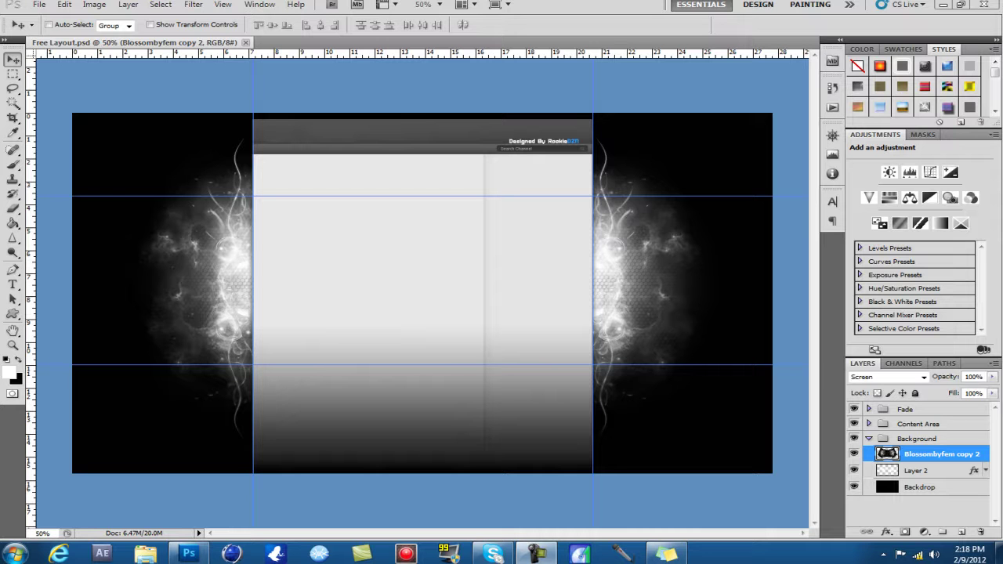
- Create a new blank transparent 1280 × 720 document
key(alt+f)
key(n)
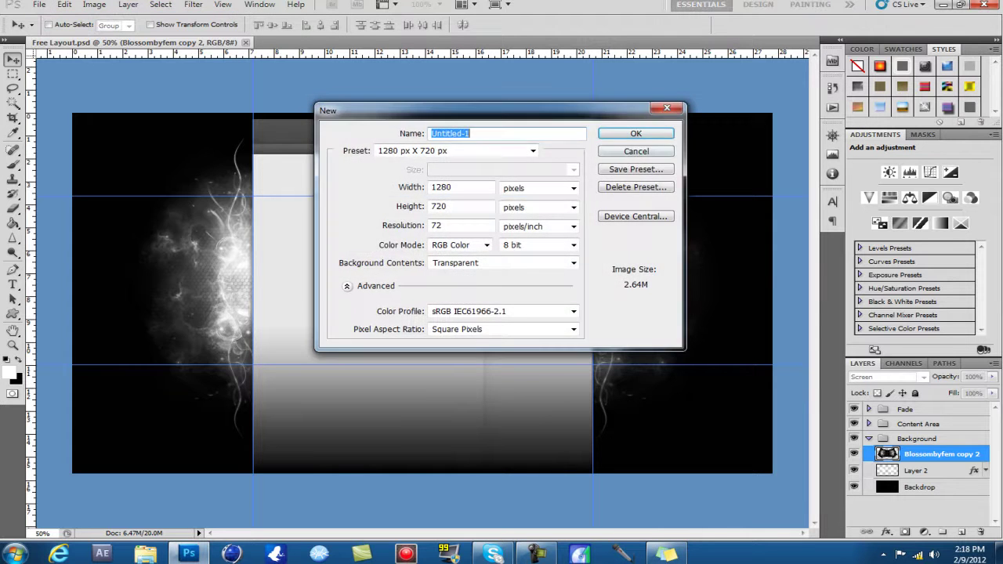
key(Return)
- Start placing a file and browse to Pictures > 1K GFX Pack > Photoshop > Screenshots > Fire
key(alt+f)
key(Right)
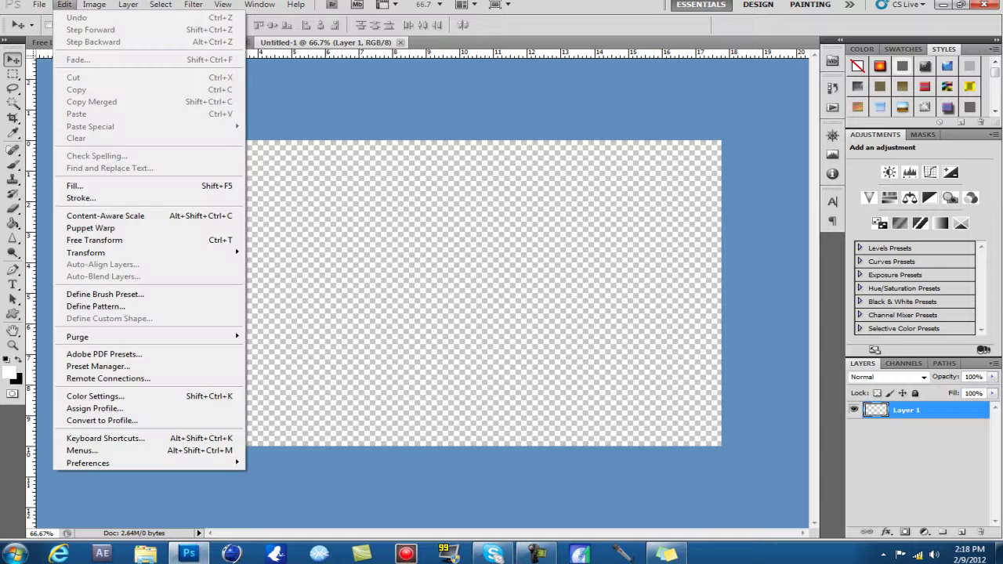
key(Left)
key(Down)
key(Down)
key(Down)
key(Down)
key(Down)
key(Return)
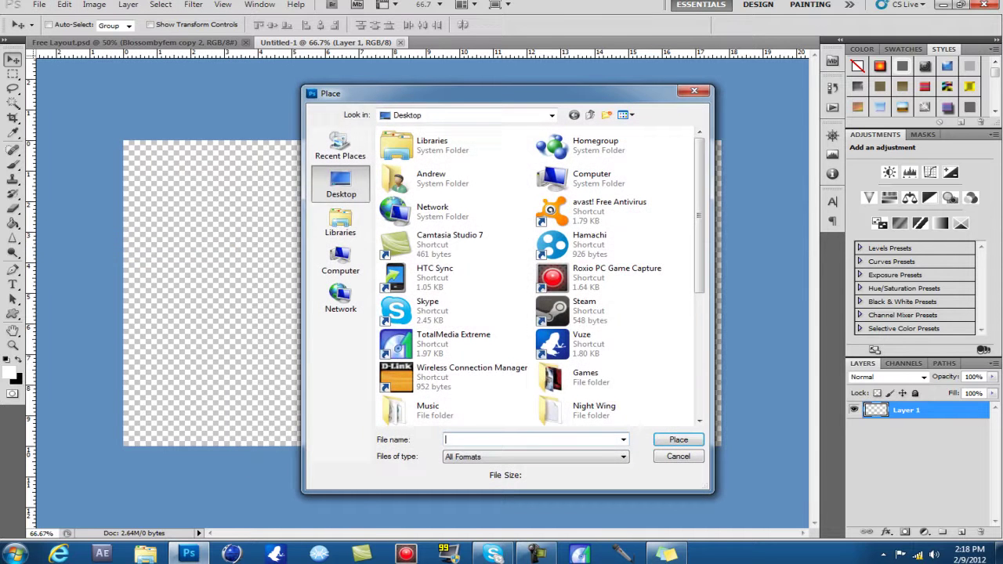
click(340, 223)
double_click(408, 191)
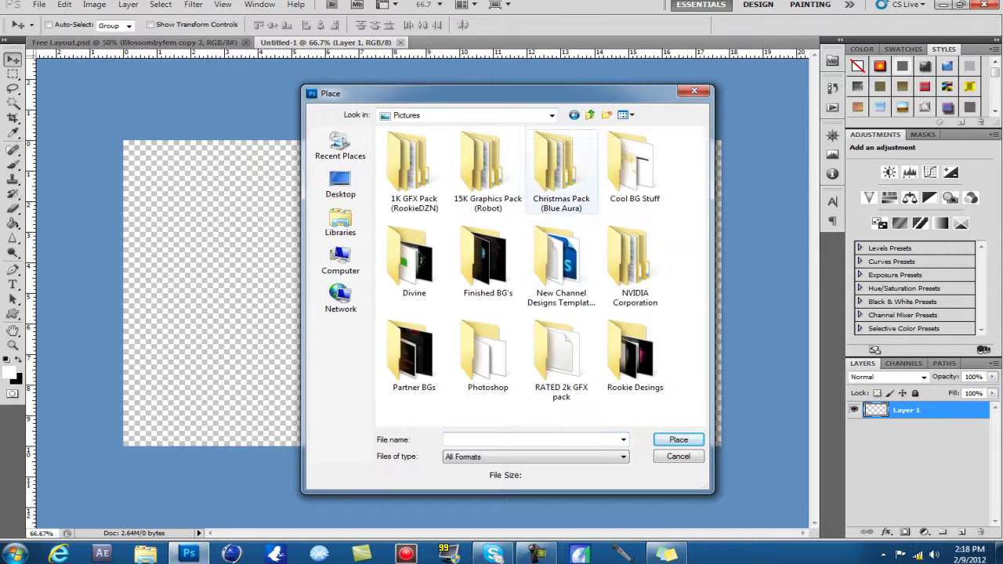
double_click(412, 165)
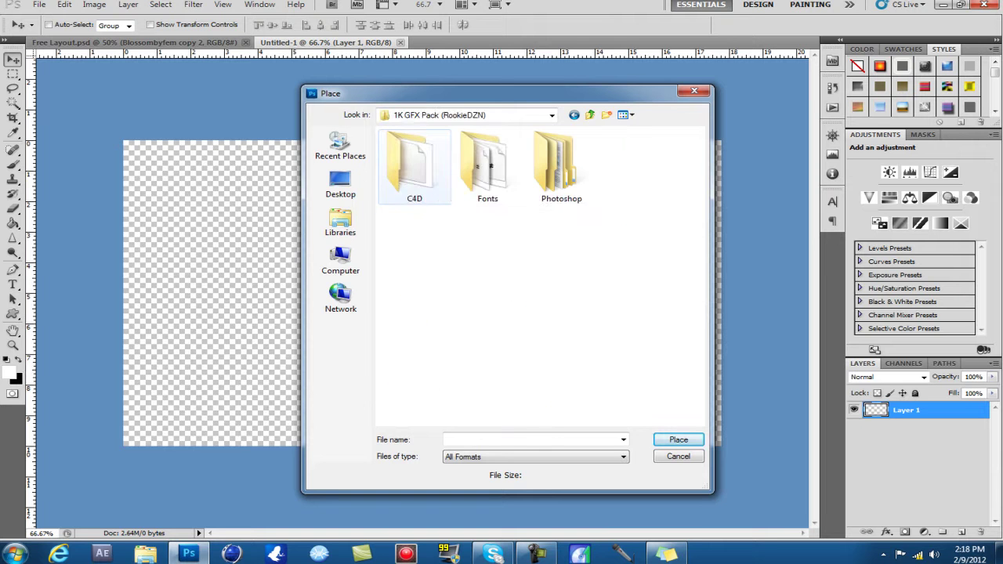
double_click(558, 164)
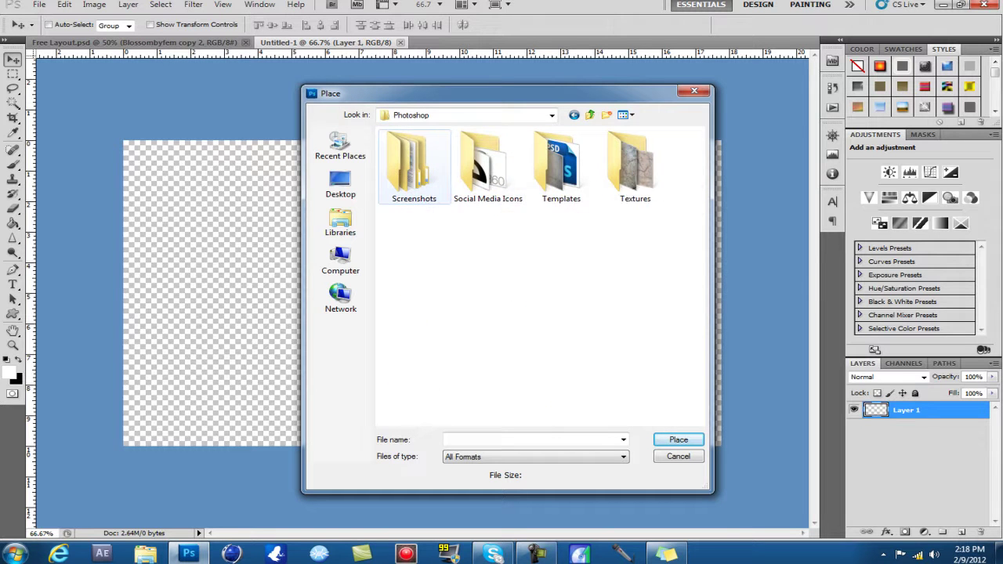
double_click(414, 165)
click(487, 165)
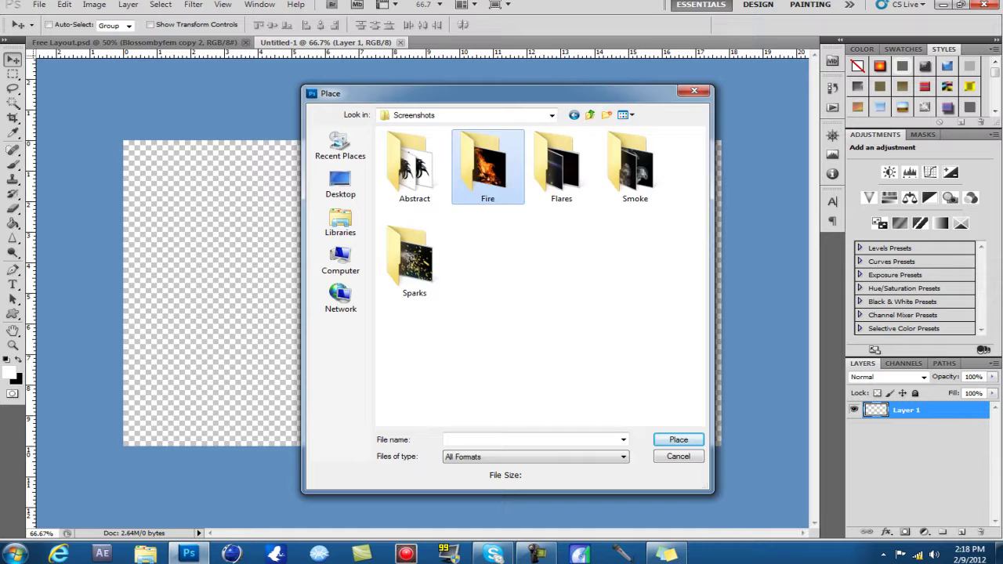
- Place the bonfire image from the Fire folder and commit it
double_click(487, 164)
double_click(416, 166)
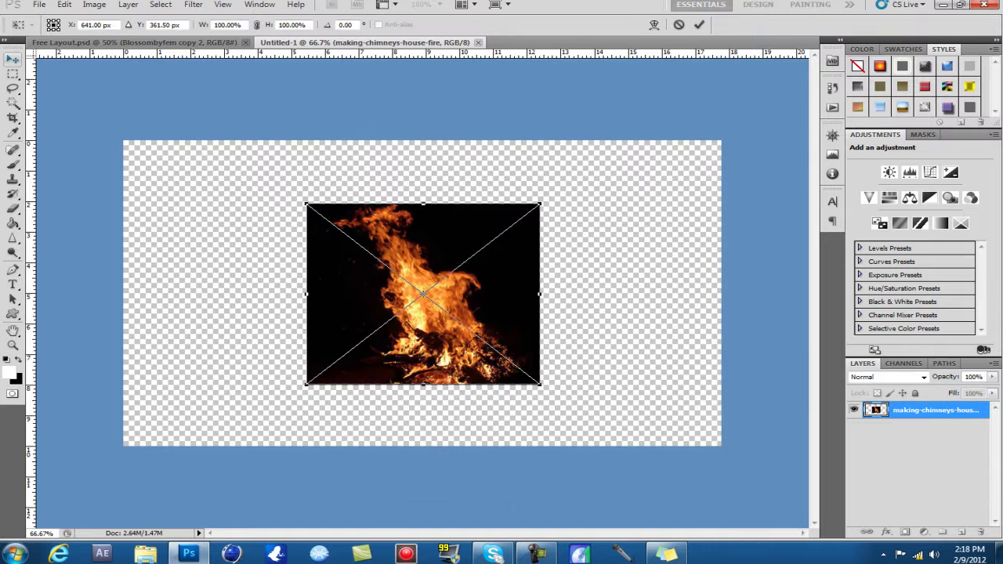
key(v)
key(Return)
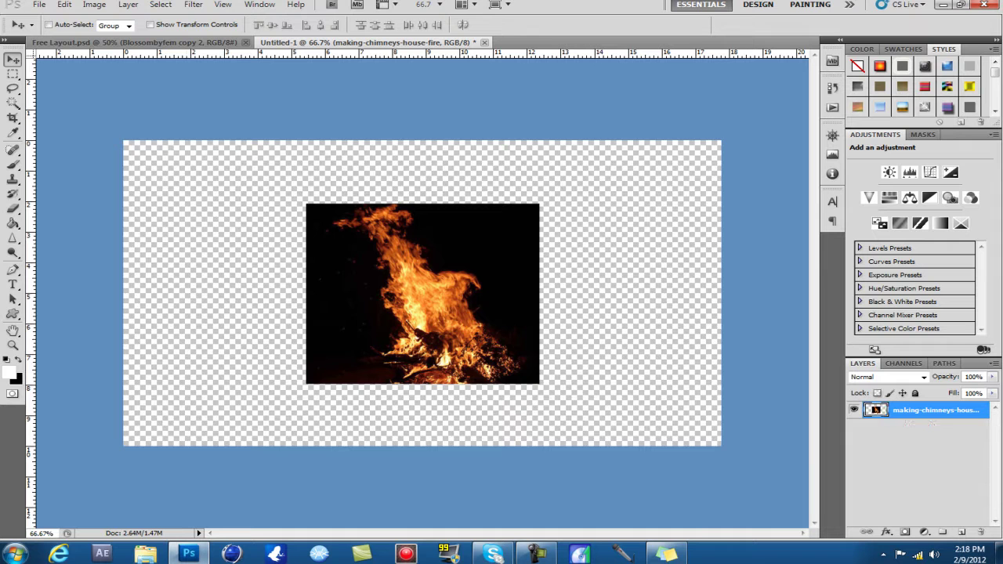
- Apply a Black & White adjustment to the fire image and close the document
click(94, 4)
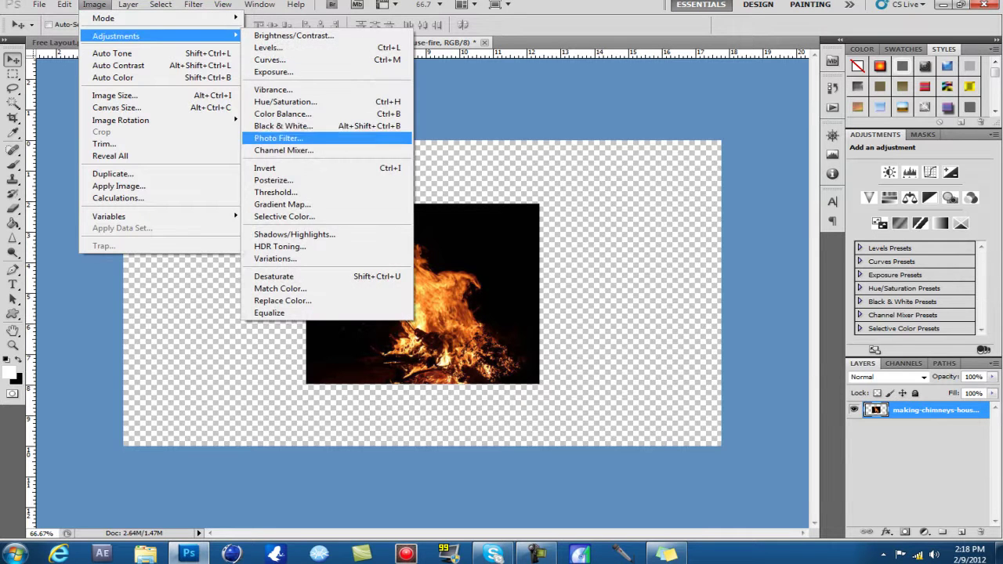
click(274, 126)
click(809, 136)
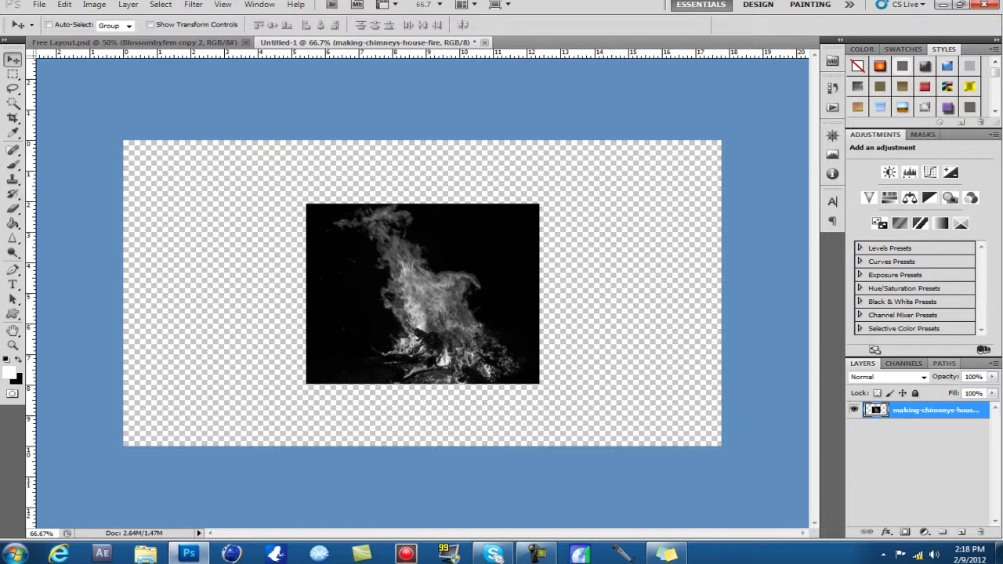
click(484, 43)
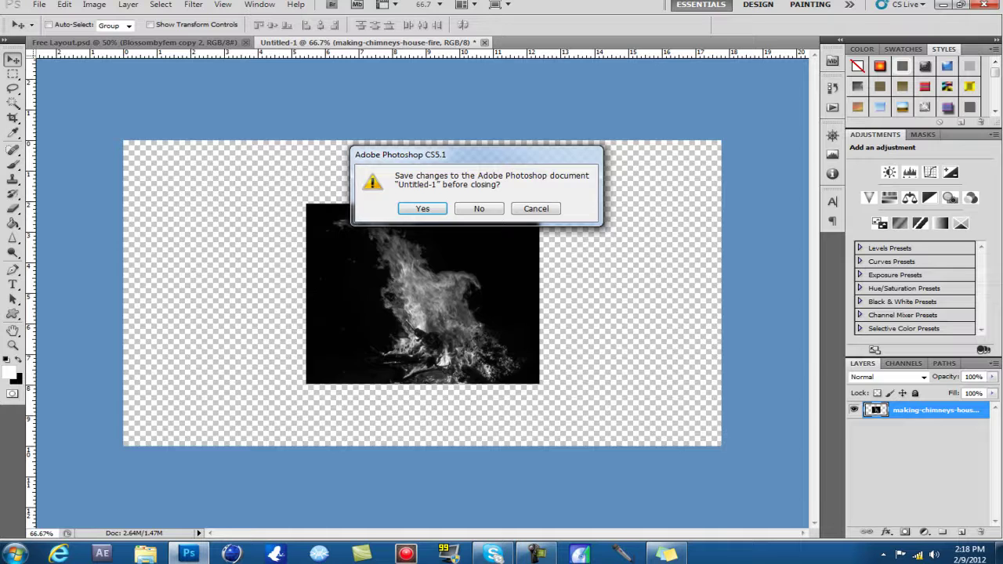
- Decline saving the Untitled-1 fire test document
click(479, 208)
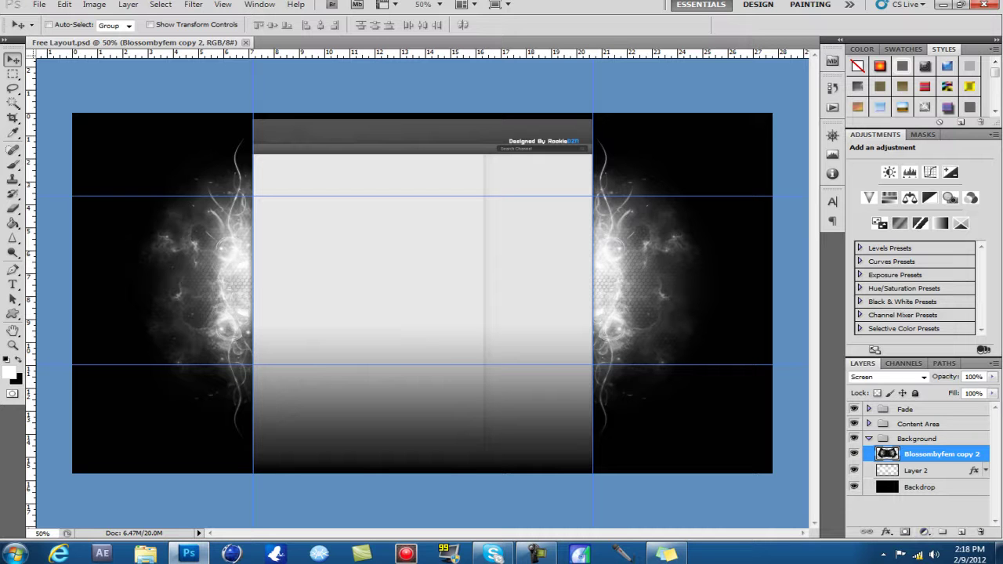
- Add a Gradient Map adjustment layer using the Violet, Orange gradient preset
click(925, 533)
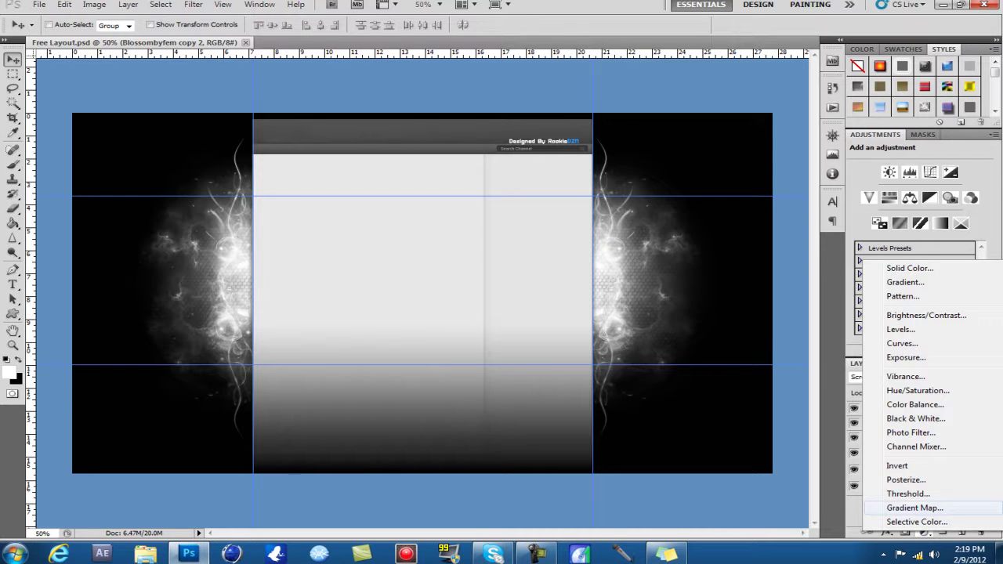
click(914, 507)
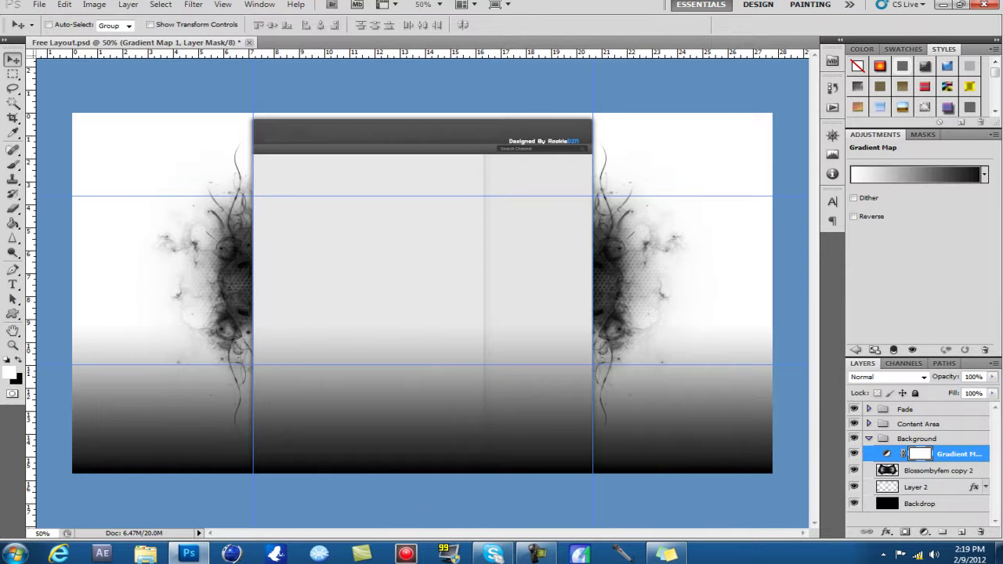
click(914, 174)
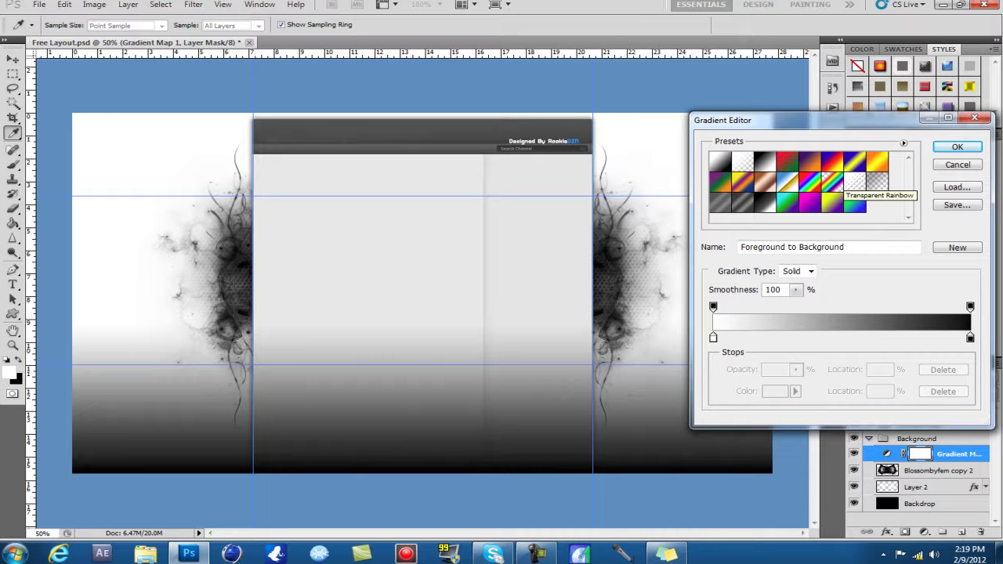
click(809, 161)
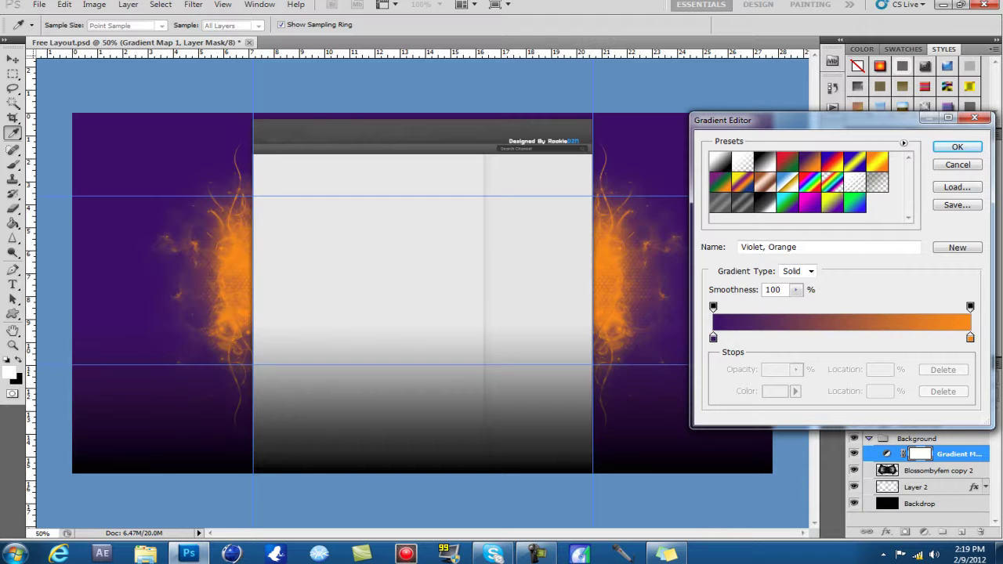
key(Return)
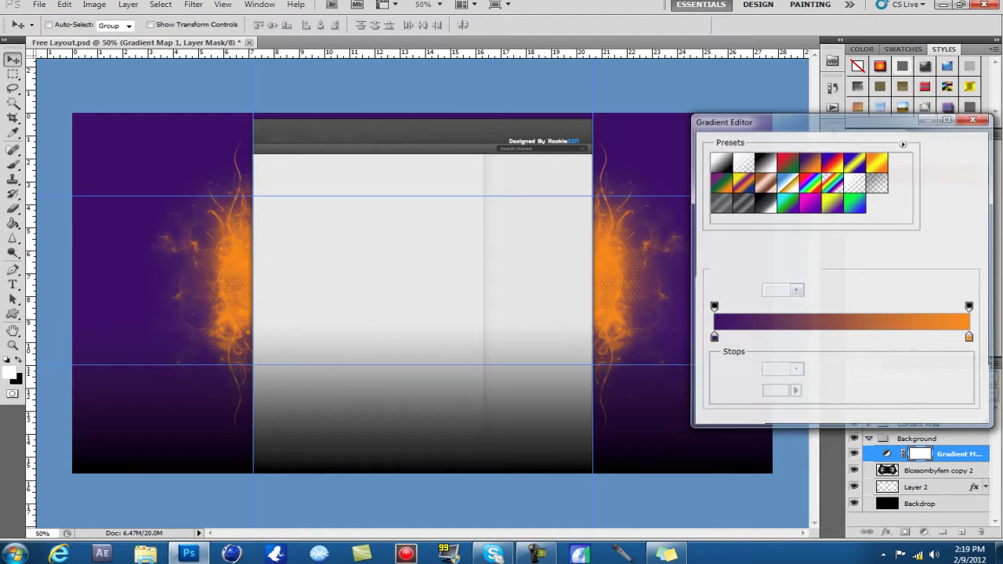
click(871, 377)
key(Up)
key(Up)
key(Up)
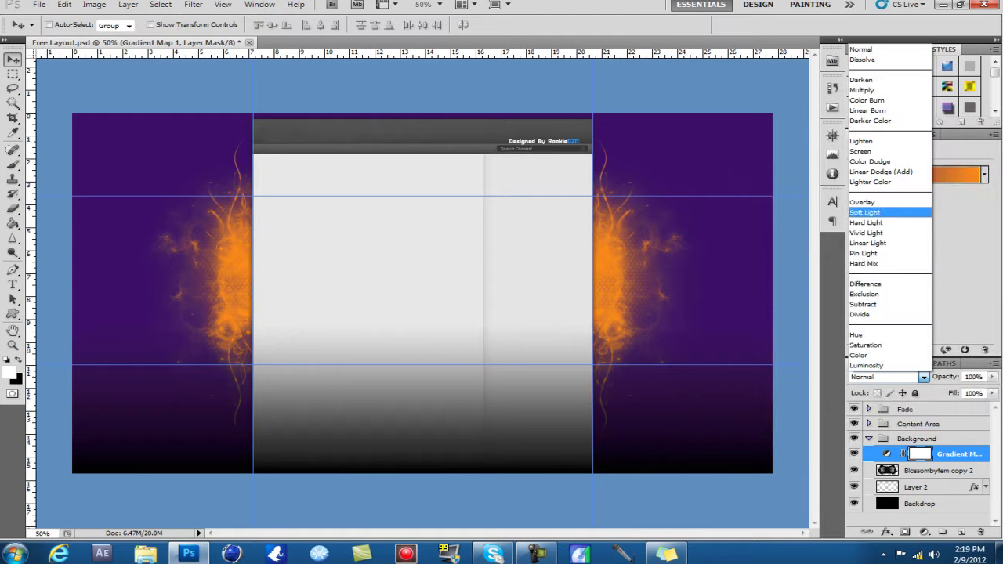
key(Up)
key(Return)
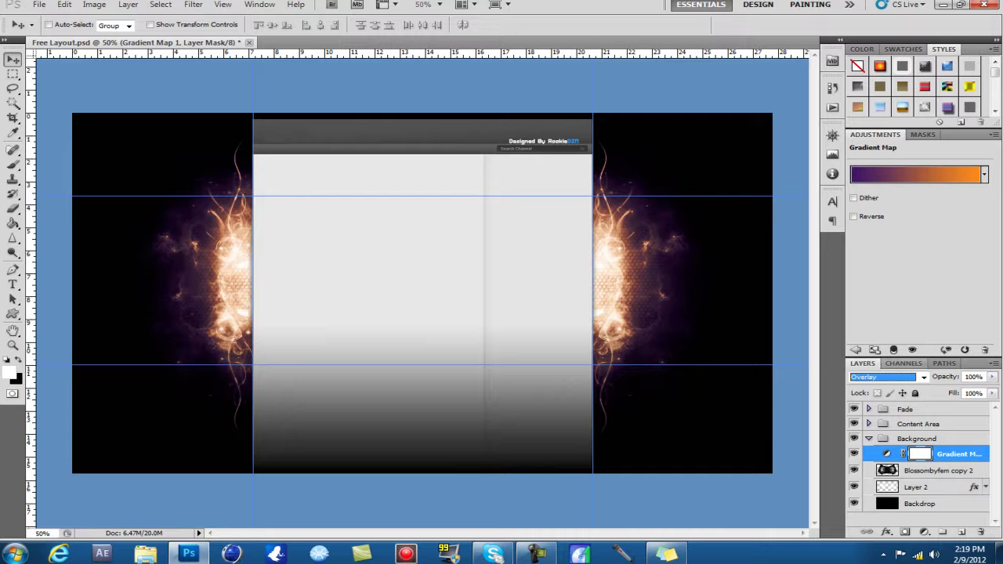
click(916, 174)
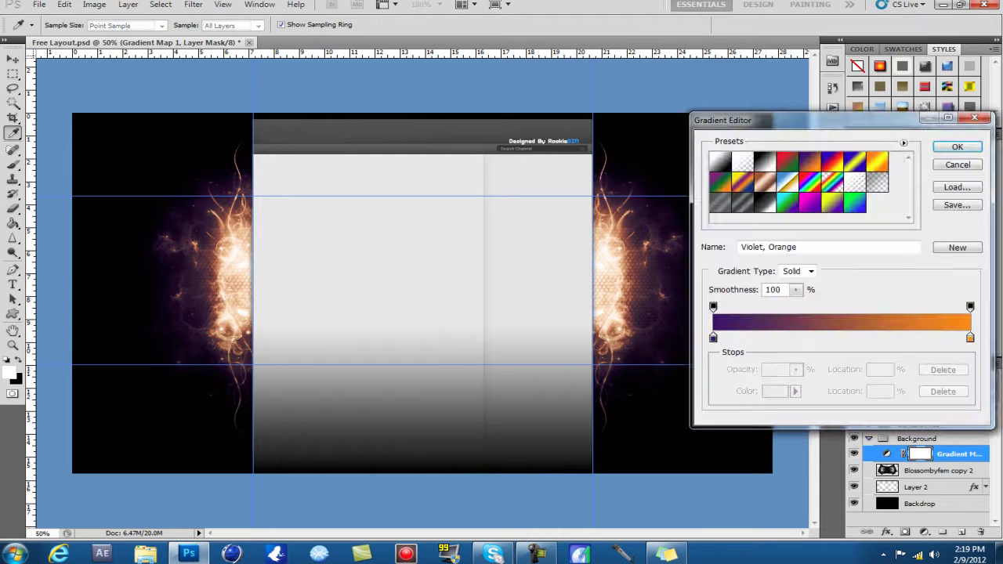
click(831, 162)
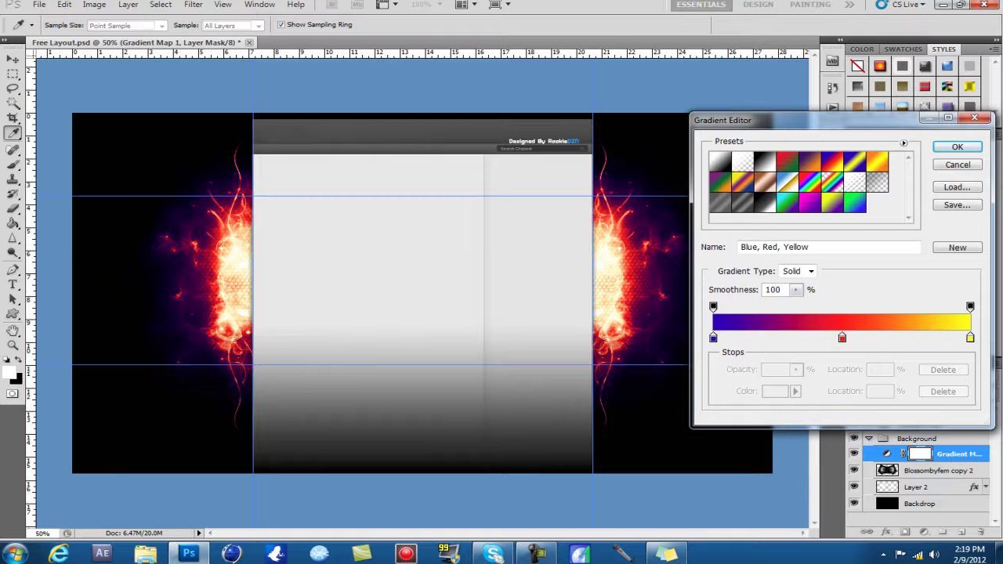
click(854, 161)
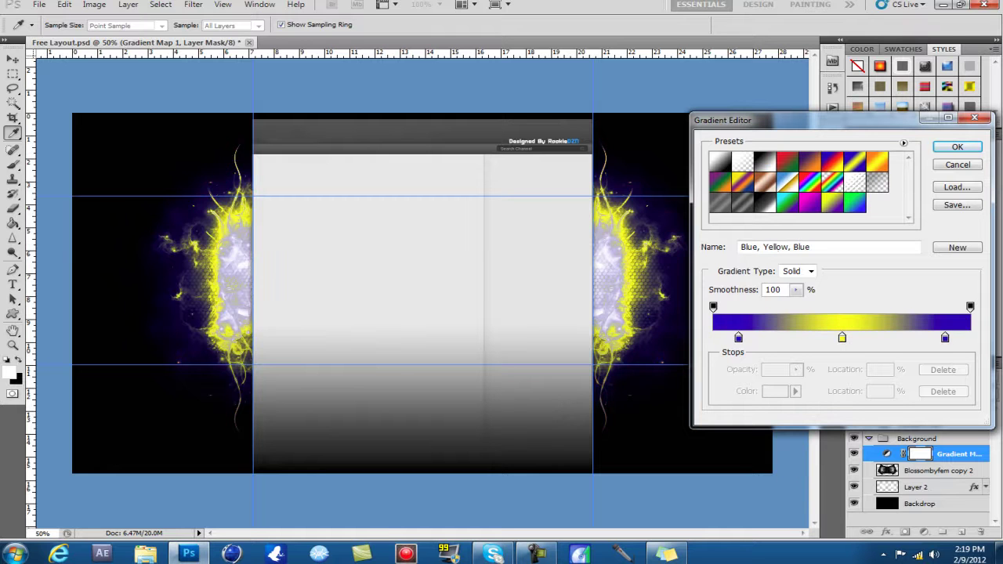
click(876, 161)
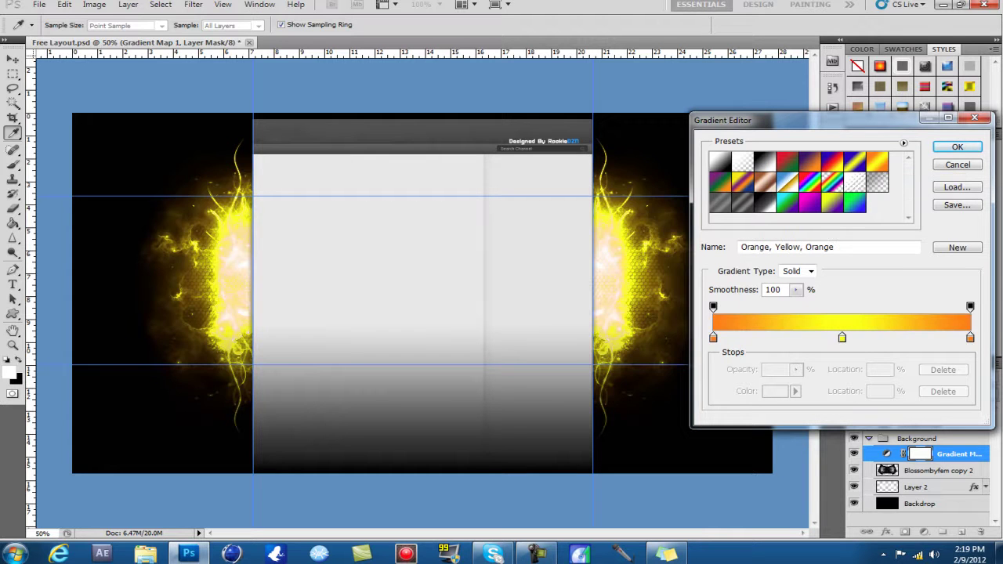
click(719, 180)
click(741, 181)
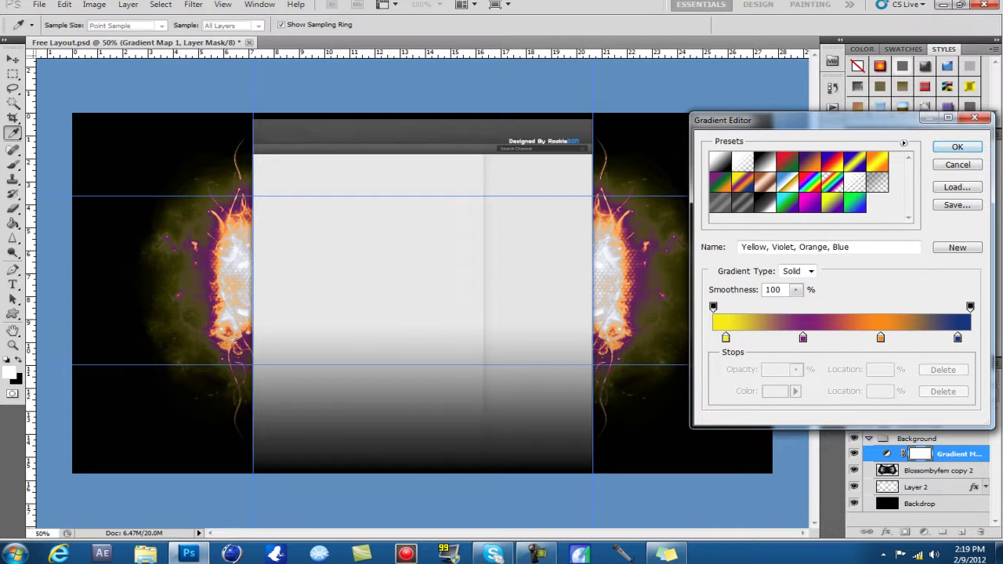
mouse_move(752, 120)
mouse_down()
mouse_move(545, 296)
mouse_move(726, 101)
mouse_up()
click(824, 184)
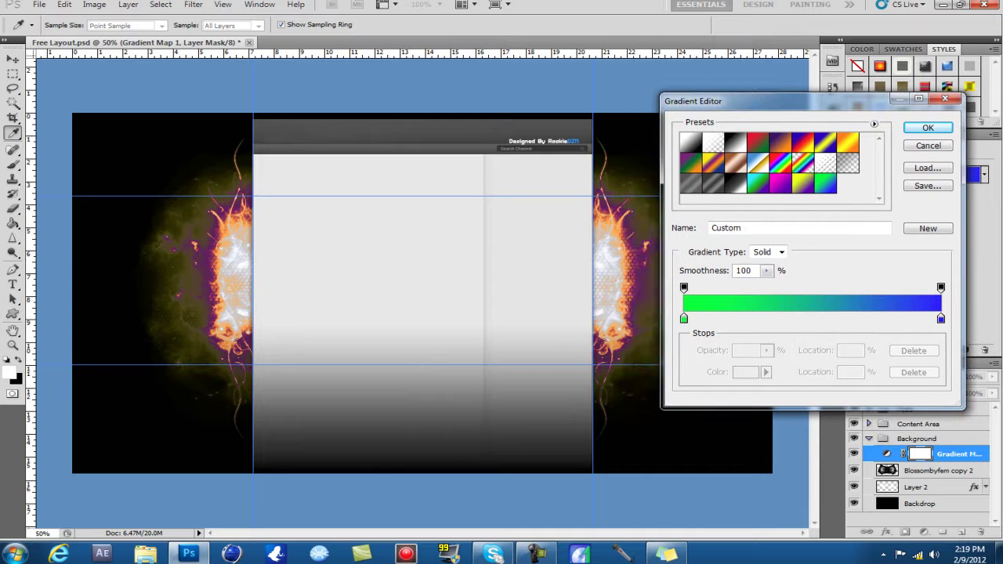
click(802, 182)
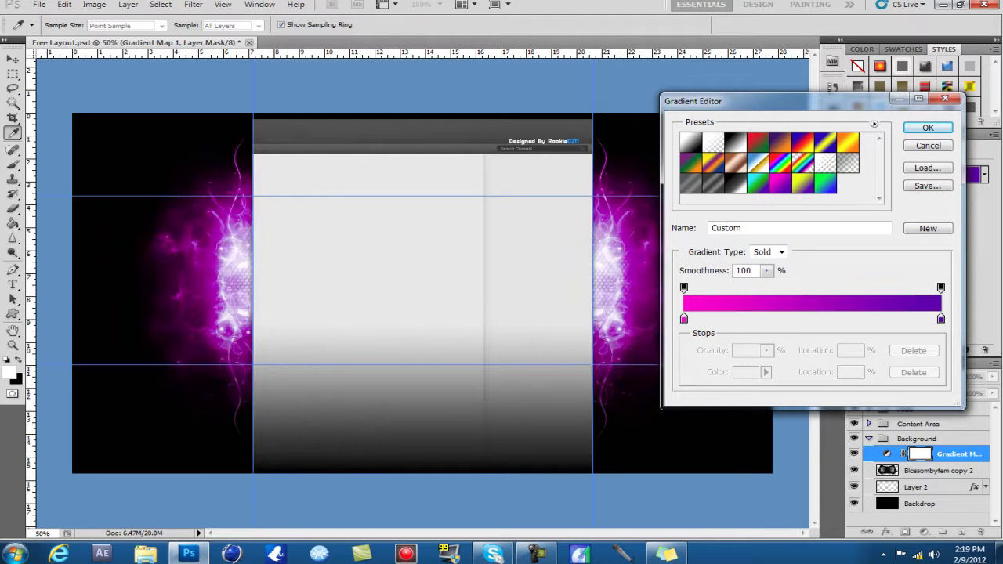
click(757, 182)
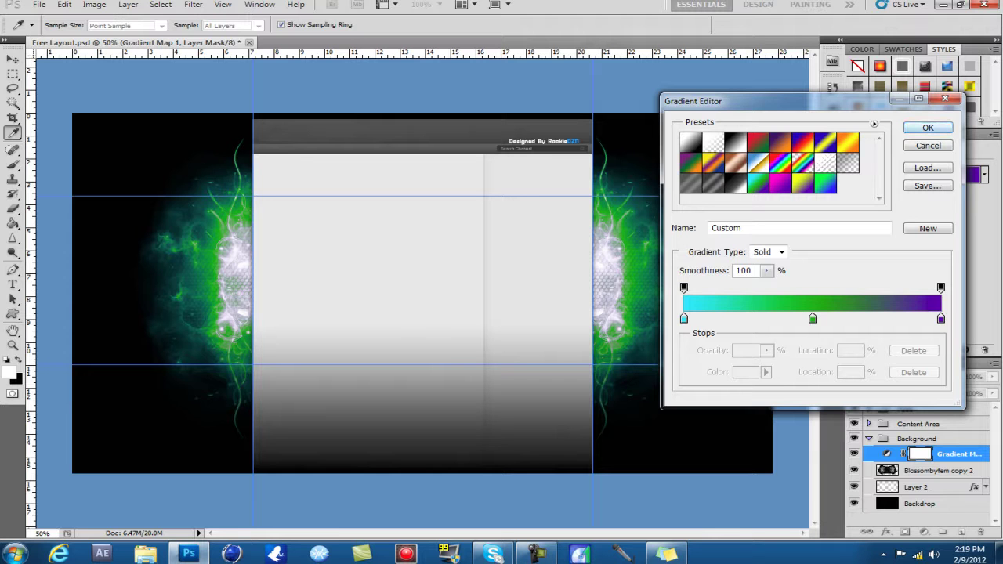
click(779, 141)
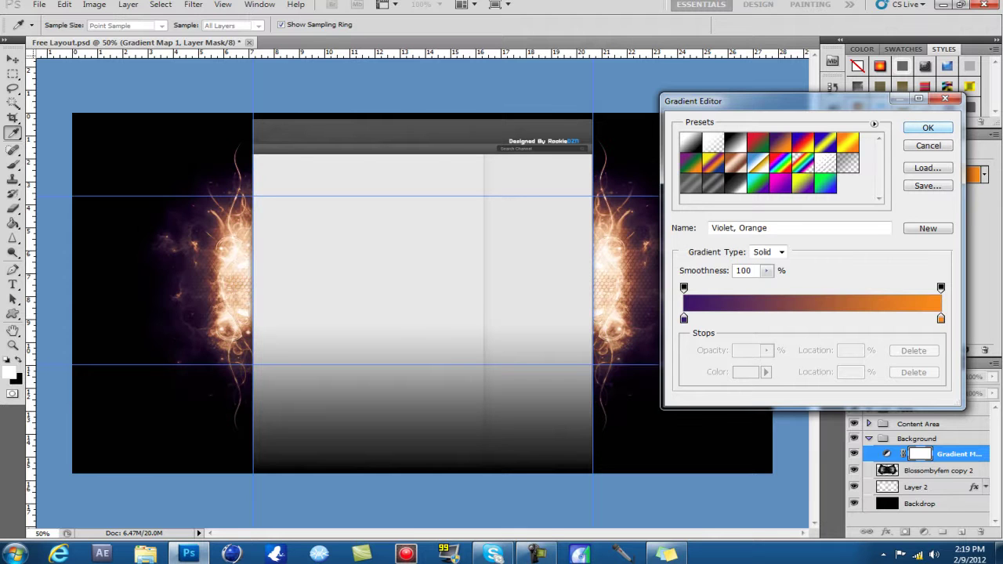
click(928, 128)
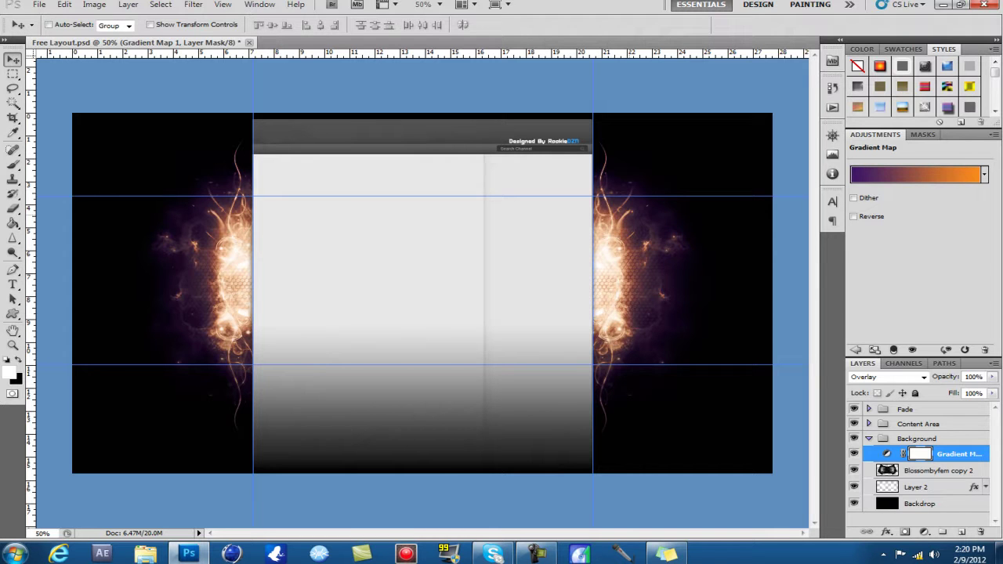
- Delete the Gradient Map layer and add a Hue/Saturation adjustment layer instead
key(ctrl+2)
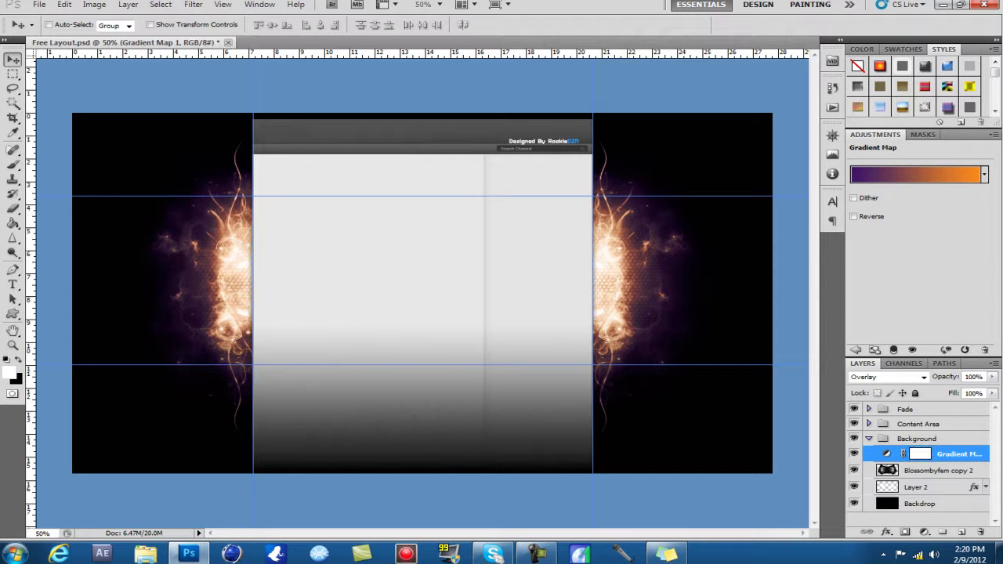
key(Delete)
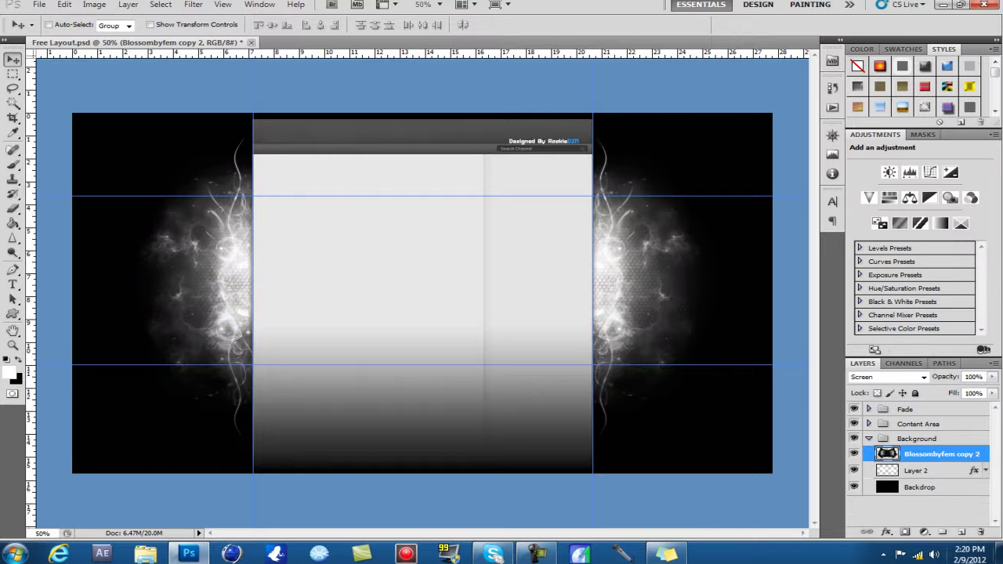
click(925, 532)
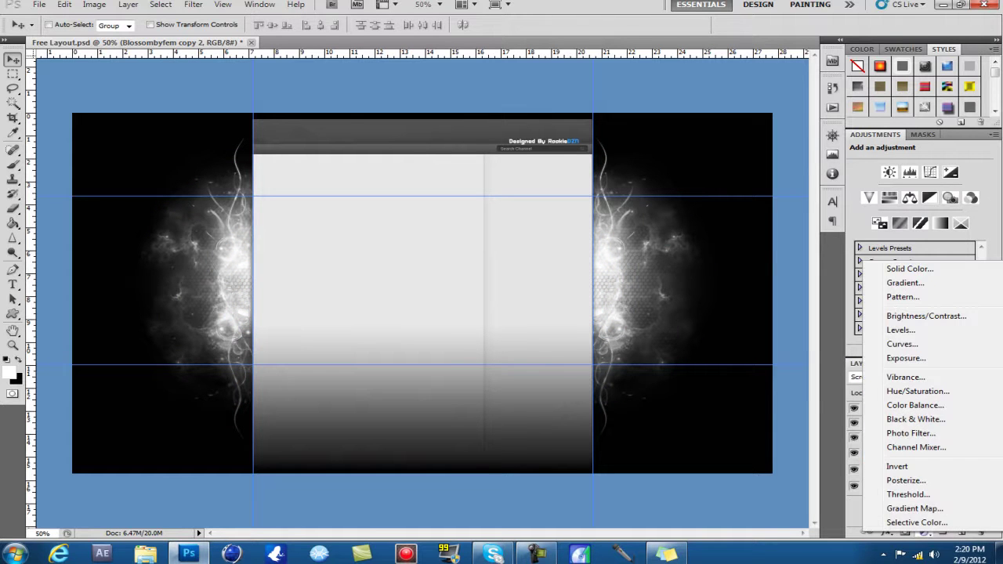
click(918, 391)
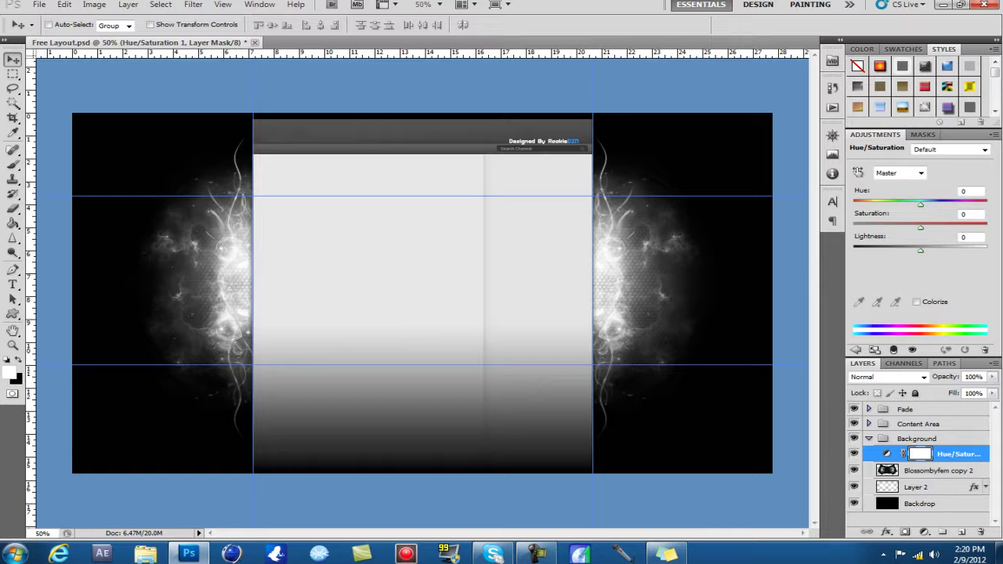
- Try colorized tints of green, orange-yellow and muted purple, then delete the Hue/Saturation layer
drag(920, 204, 877, 203)
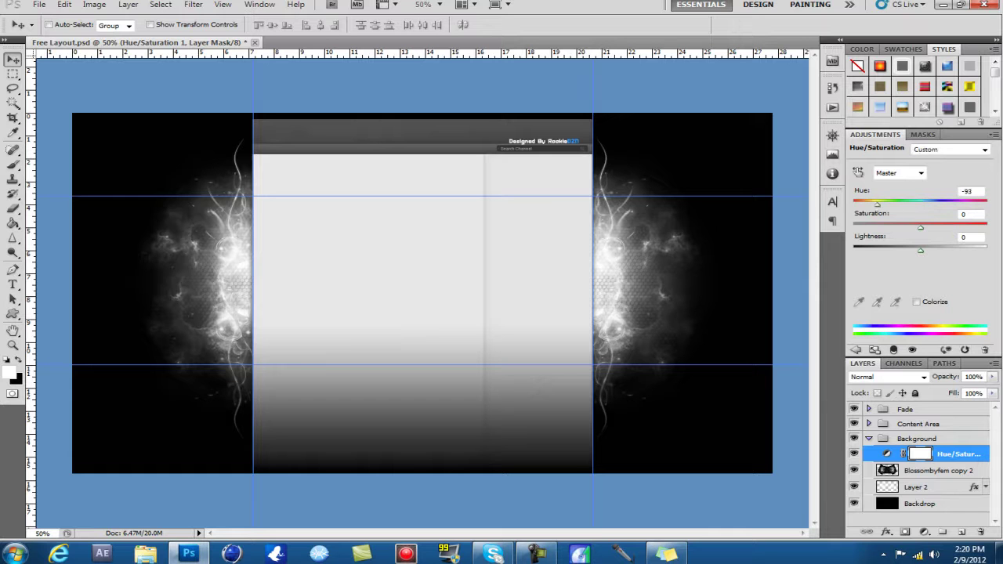
click(916, 302)
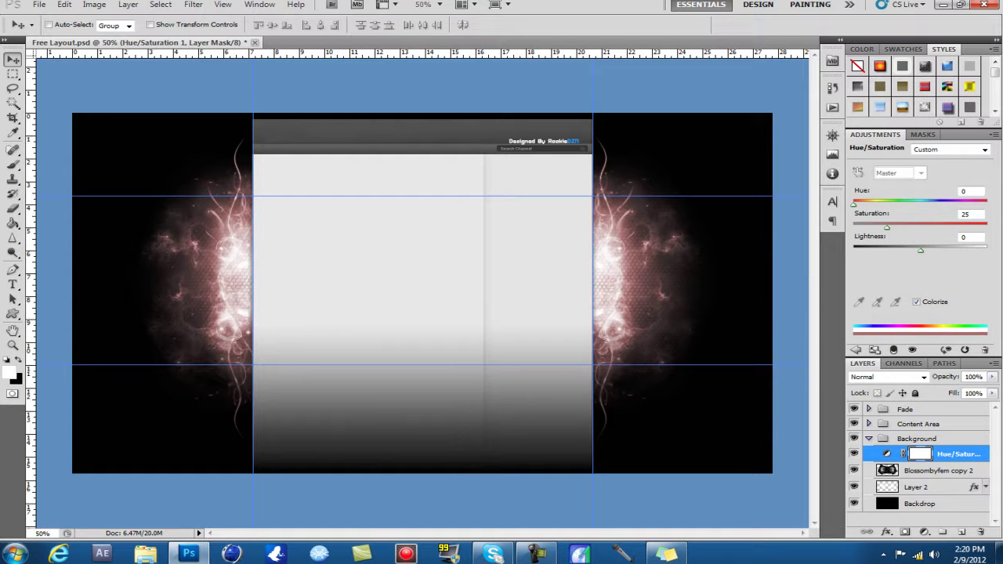
mouse_move(854, 204)
mouse_down()
mouse_move(905, 203)
mouse_move(987, 227)
mouse_up()
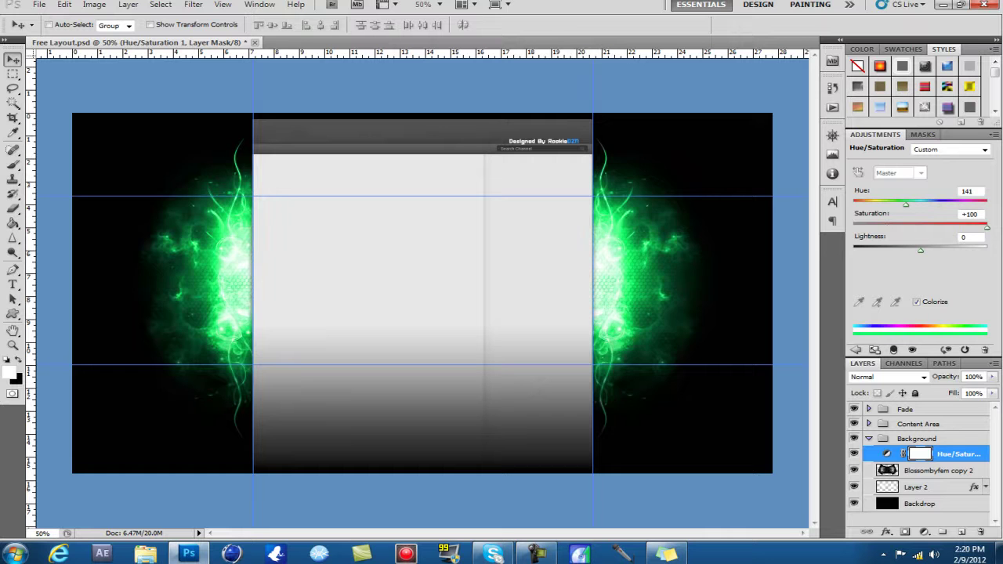
drag(906, 203, 866, 204)
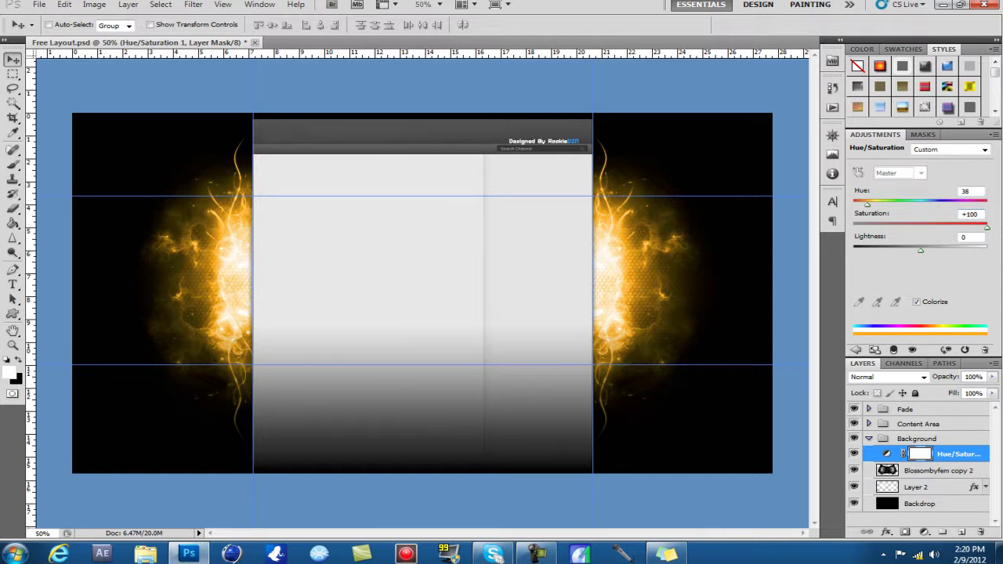
mouse_move(987, 227)
mouse_down()
mouse_move(900, 227)
mouse_move(944, 203)
mouse_up()
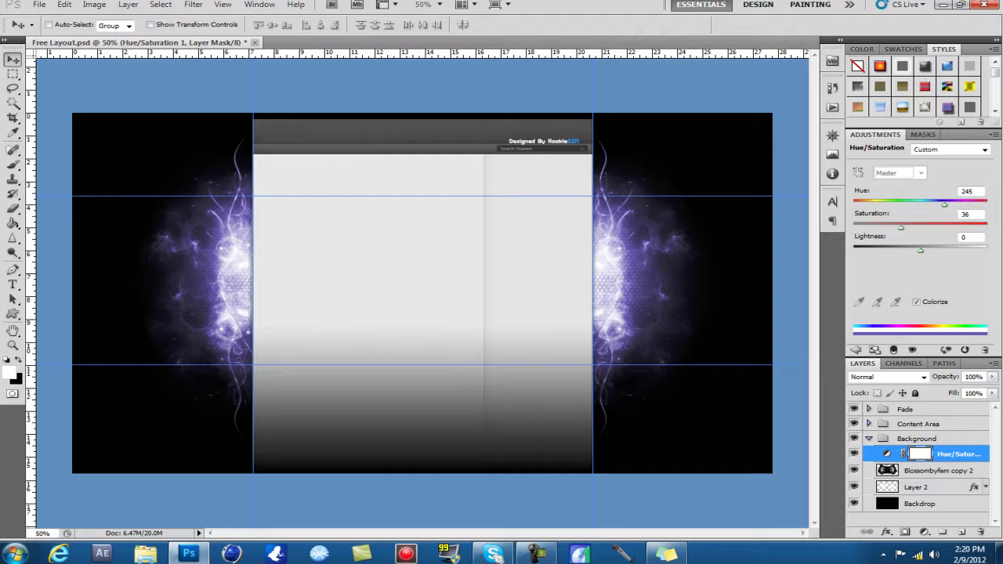
key(Delete)
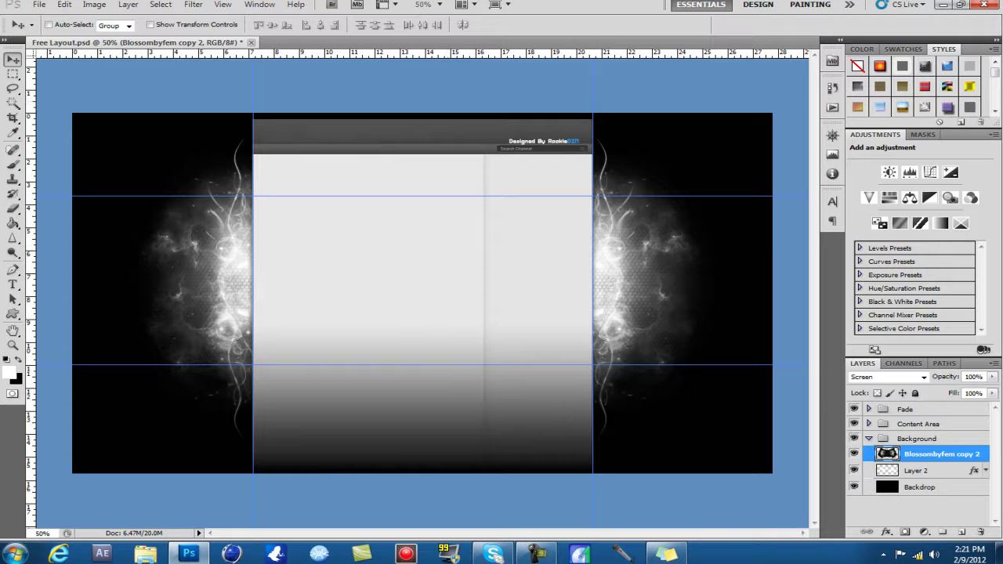
- Toggle Lock transparent pixels on the Blossombyfem copy 2 layer with the / key
key(slash)
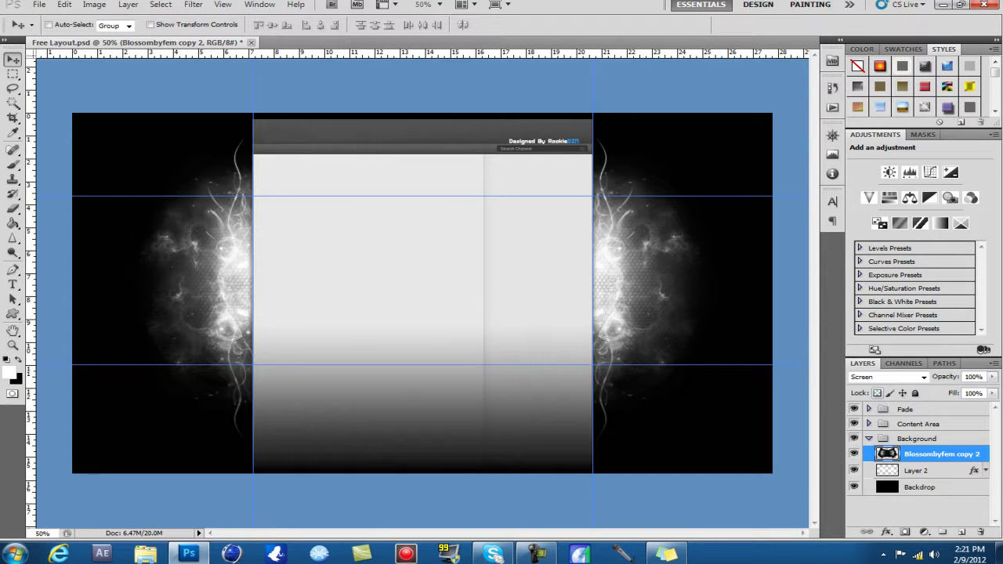